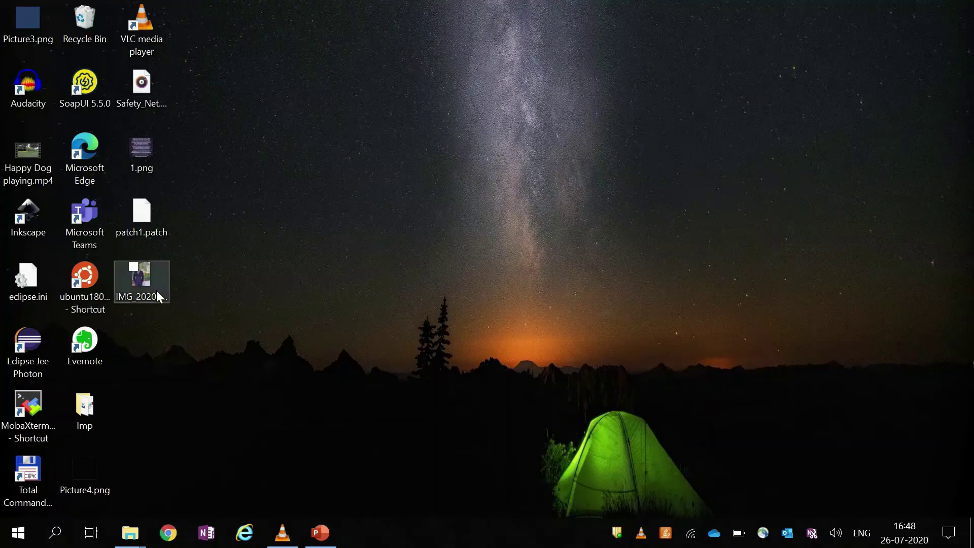
Select the IMG_20200216_115122_Bokeh.jpg icon on the desktop
click(149, 282)
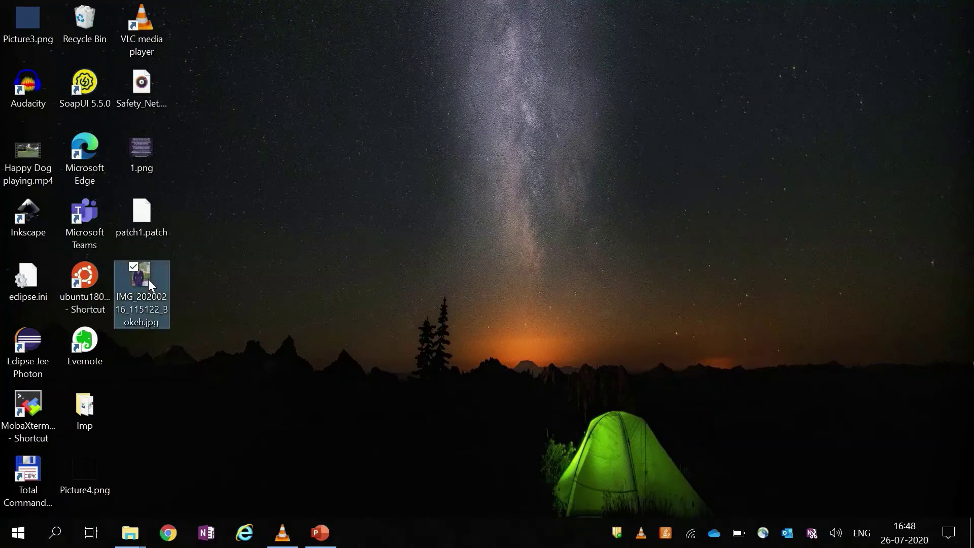
Bring up the Bokeh photo's context menu to open it with Photos
right_click(149, 283)
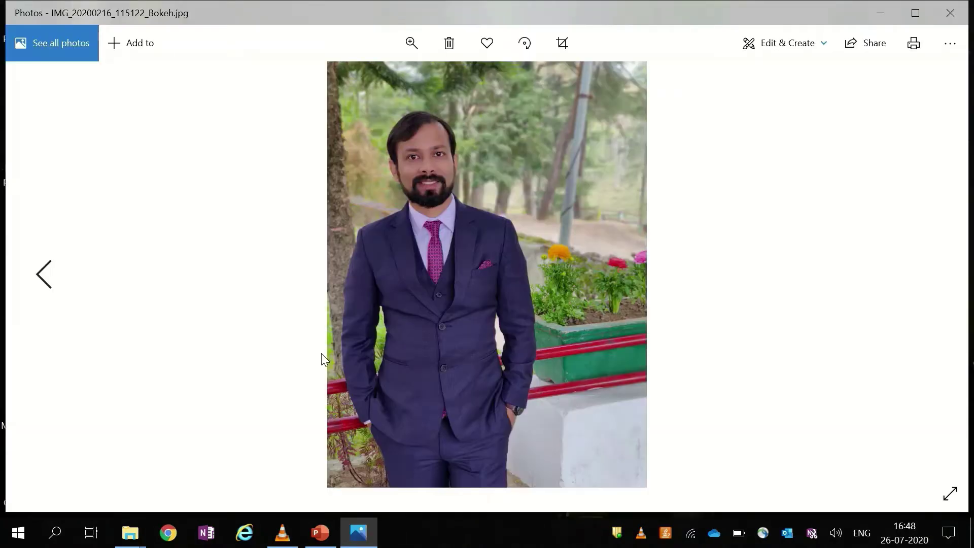
Enter the Photos crop editor and slightly tighten the crop corners
click(562, 42)
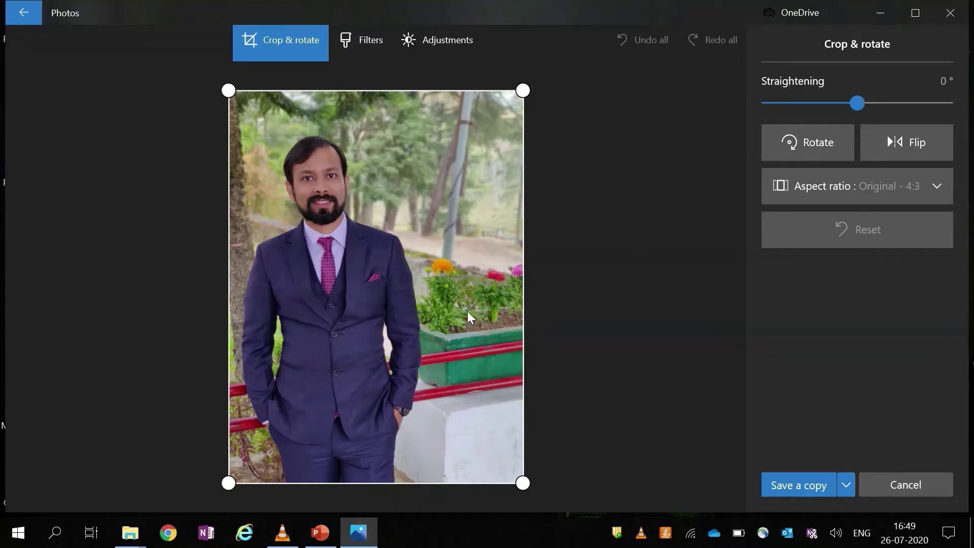
mouse_move(523, 482)
mouse_down()
mouse_move(481, 428)
mouse_move(523, 483)
mouse_up()
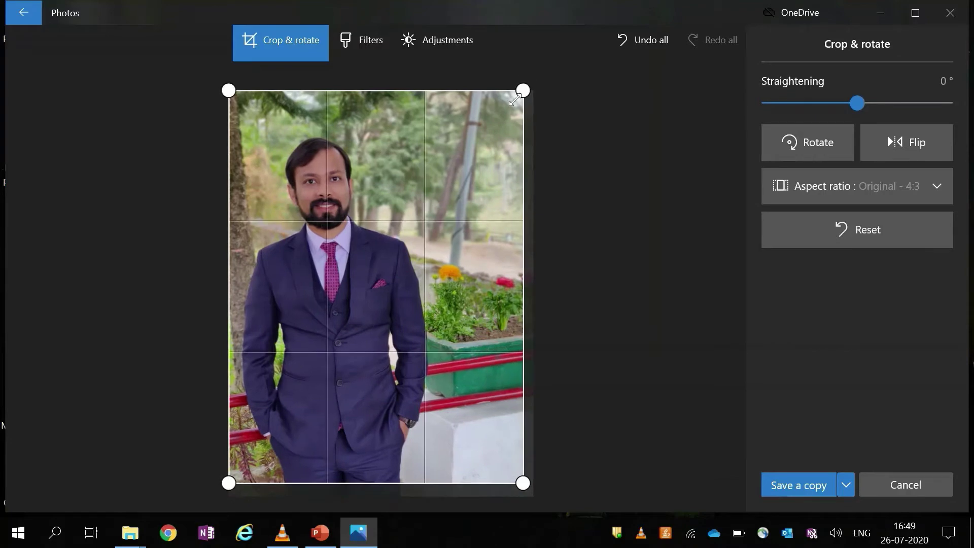
mouse_move(521, 90)
mouse_down()
mouse_move(506, 102)
mouse_move(522, 90)
mouse_up()
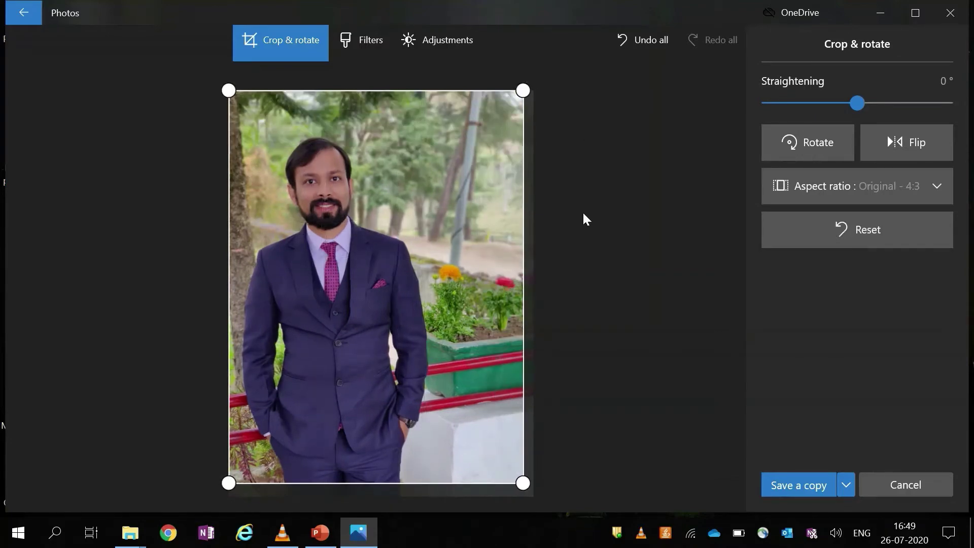
Lock the crop to the Square aspect ratio and frame the man's head and shoulders
click(918, 188)
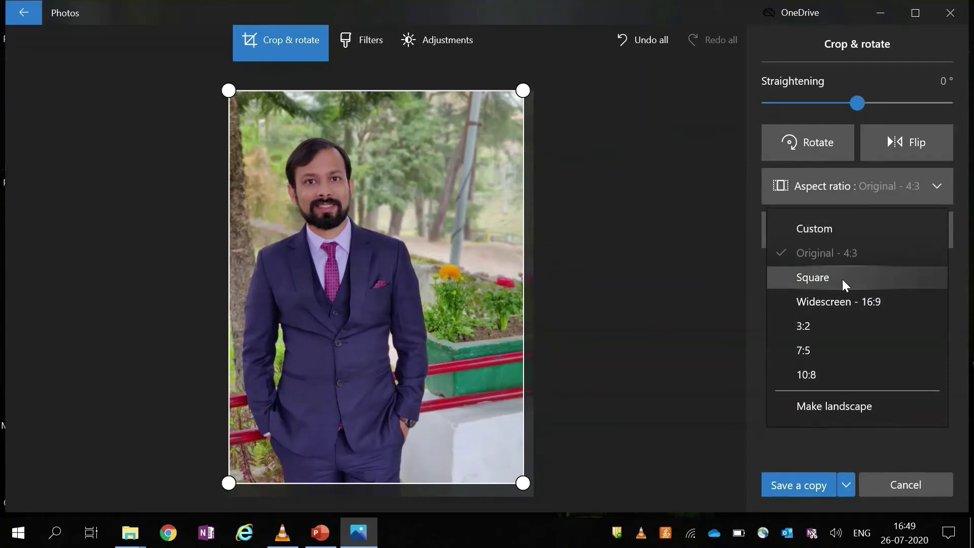
click(842, 279)
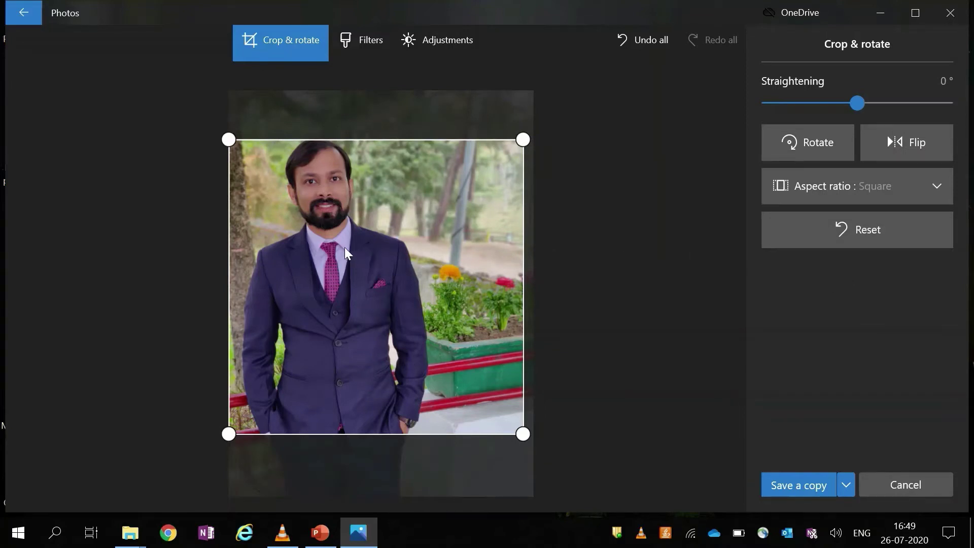
drag(345, 247, 352, 271)
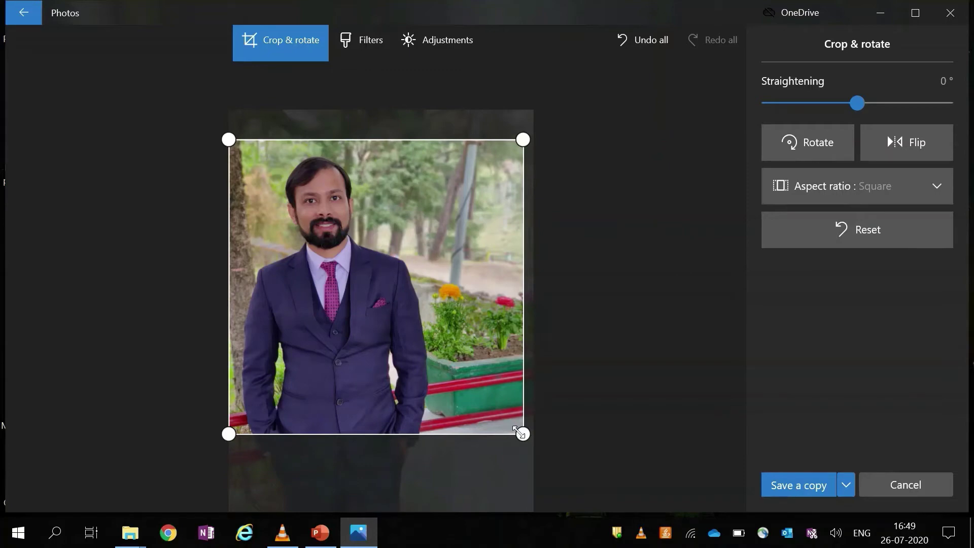
drag(518, 431, 428, 337)
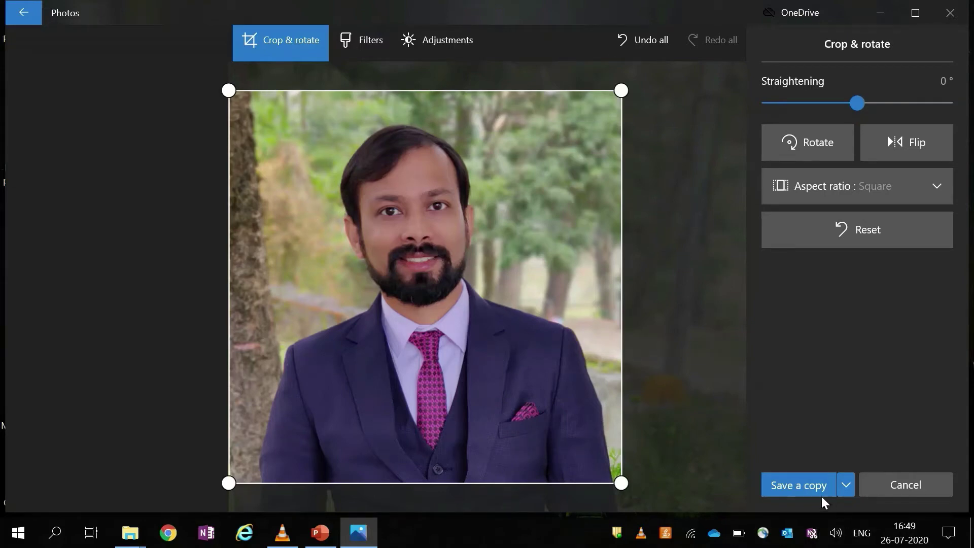
Save the cropped photo as a copy named SquareImage.jpg on the Desktop
click(796, 485)
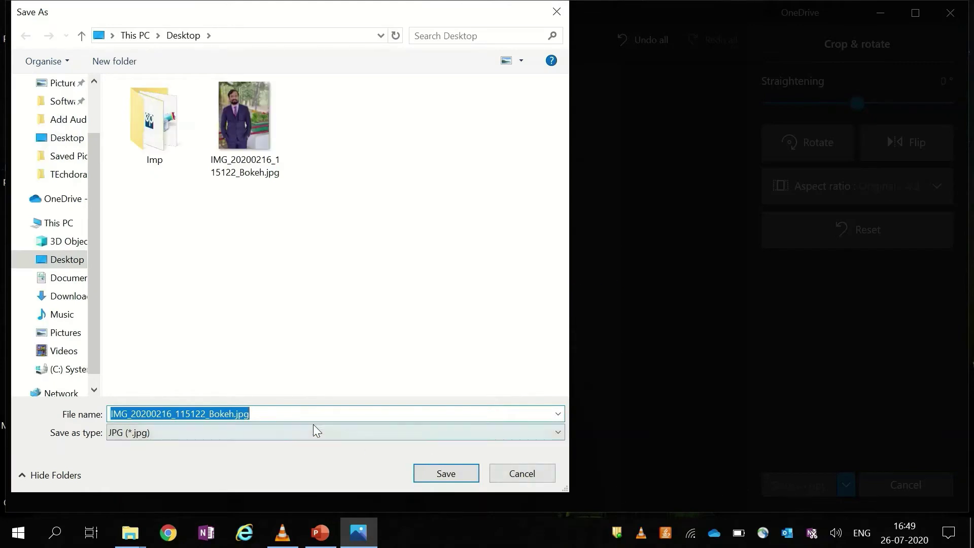
click(297, 414)
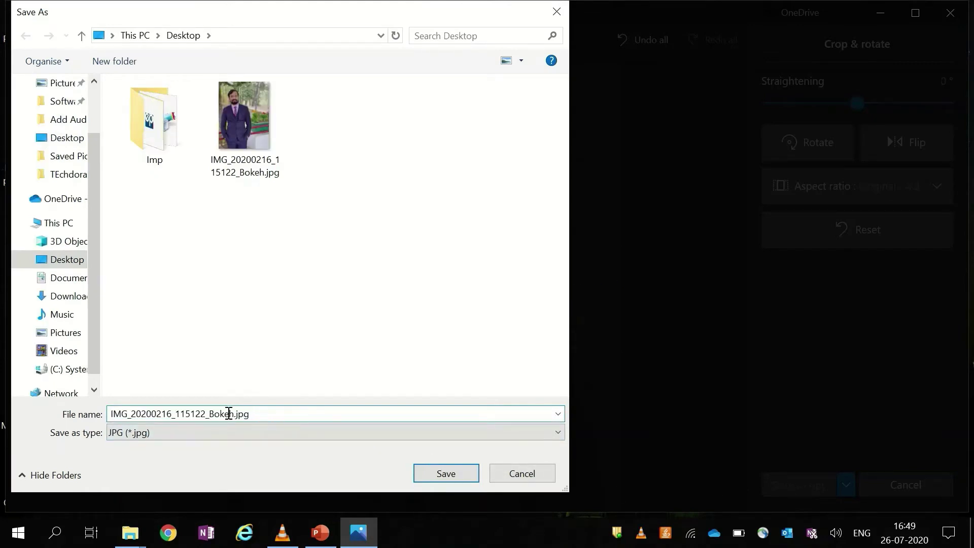
click(231, 414)
shift+click(106, 416)
key(BackSpace)
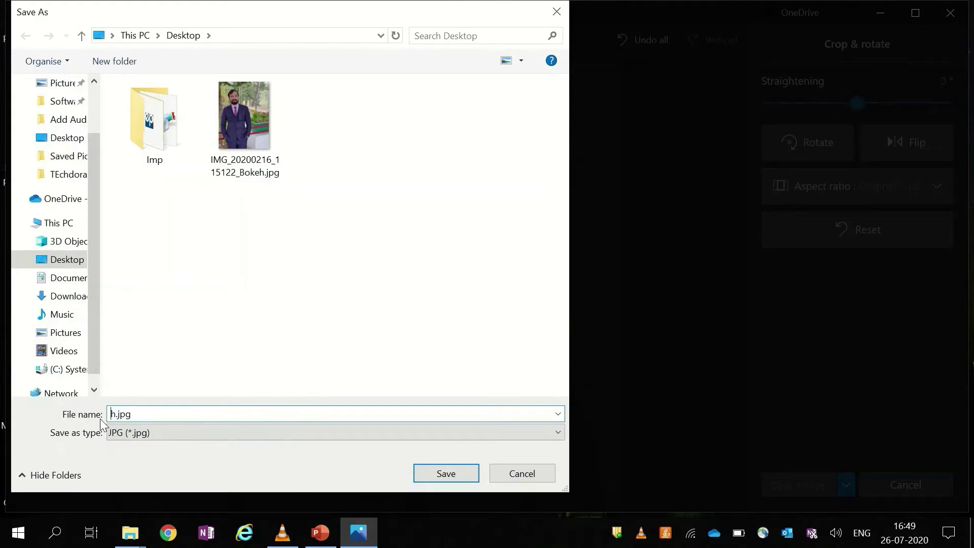
text(Squa)
text(reImage)
key(Return)
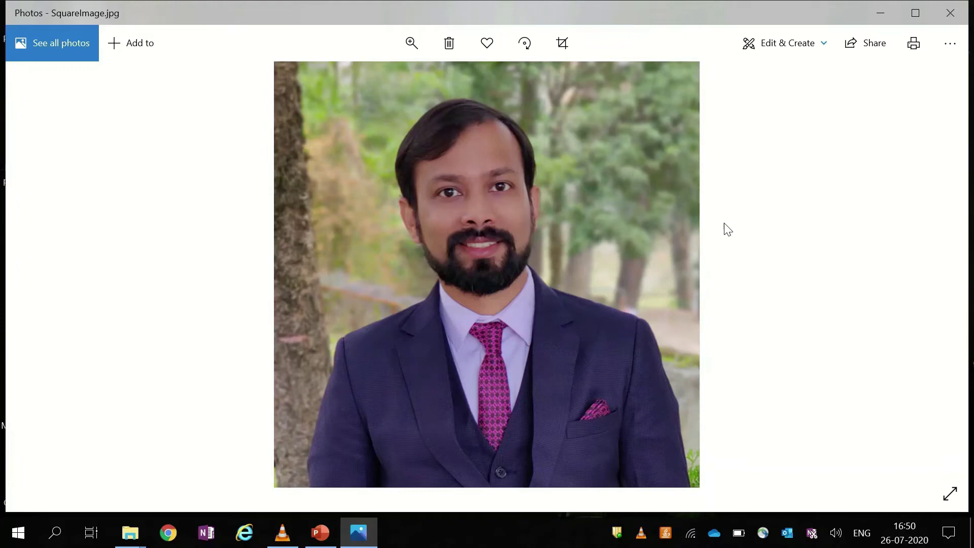
Draw a large Oval circle on slide 1 in PowerPoint and nudge it upward
click(316, 527)
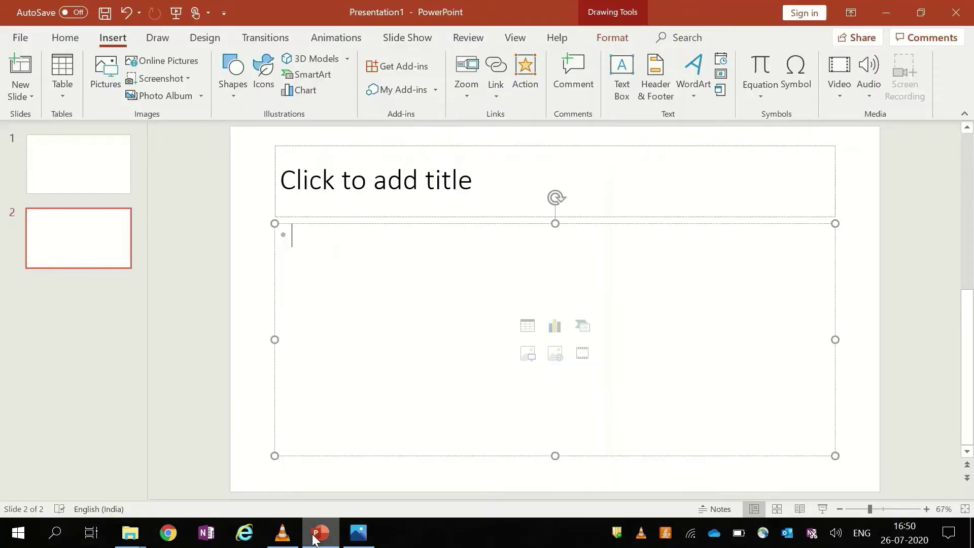
click(37, 166)
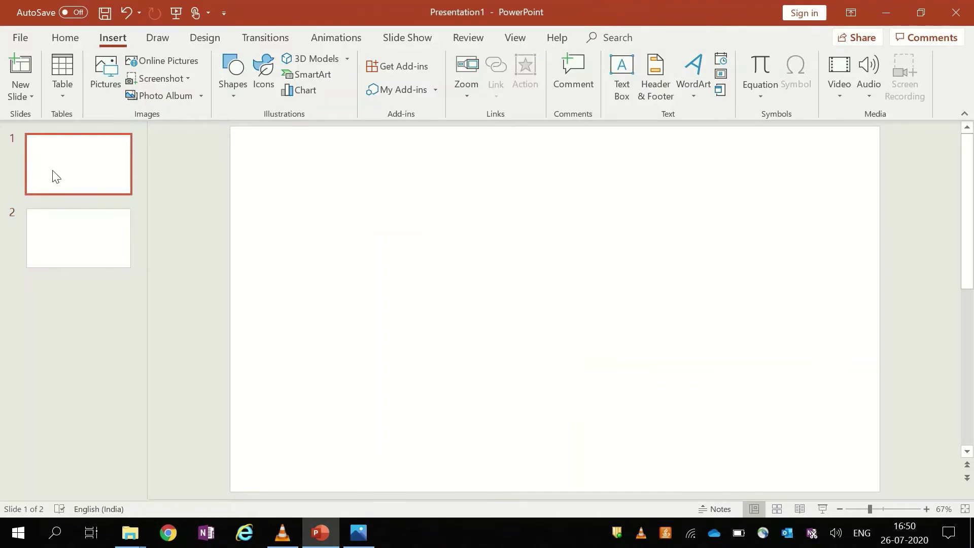
click(361, 187)
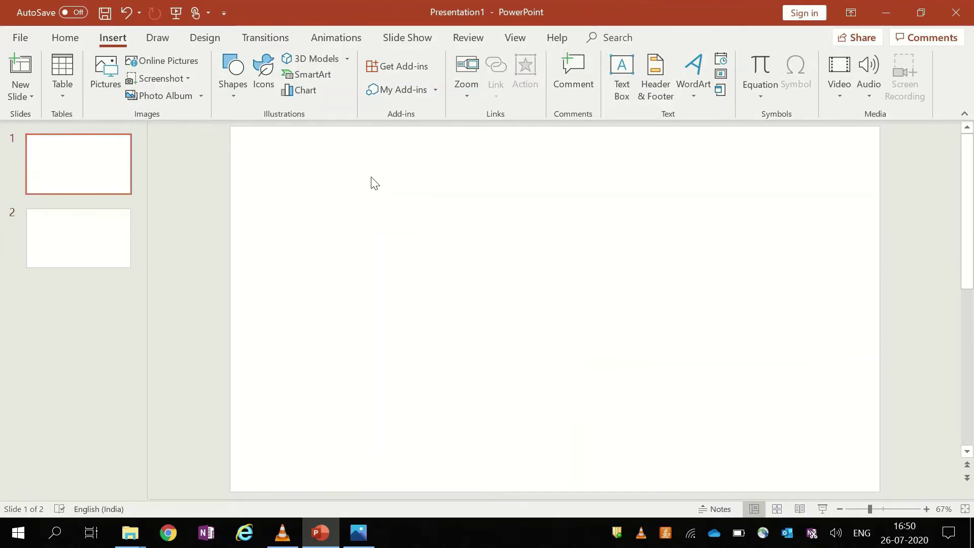
click(229, 84)
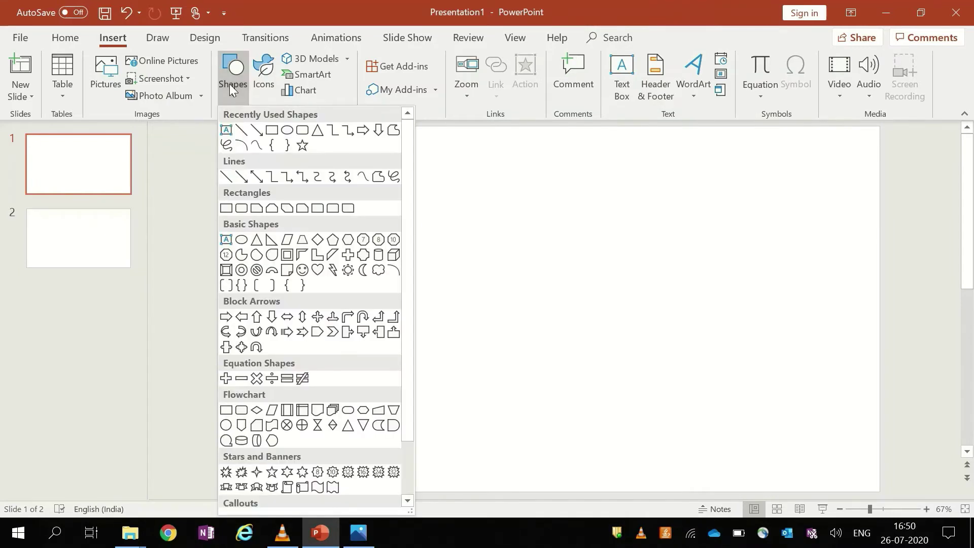
click(287, 130)
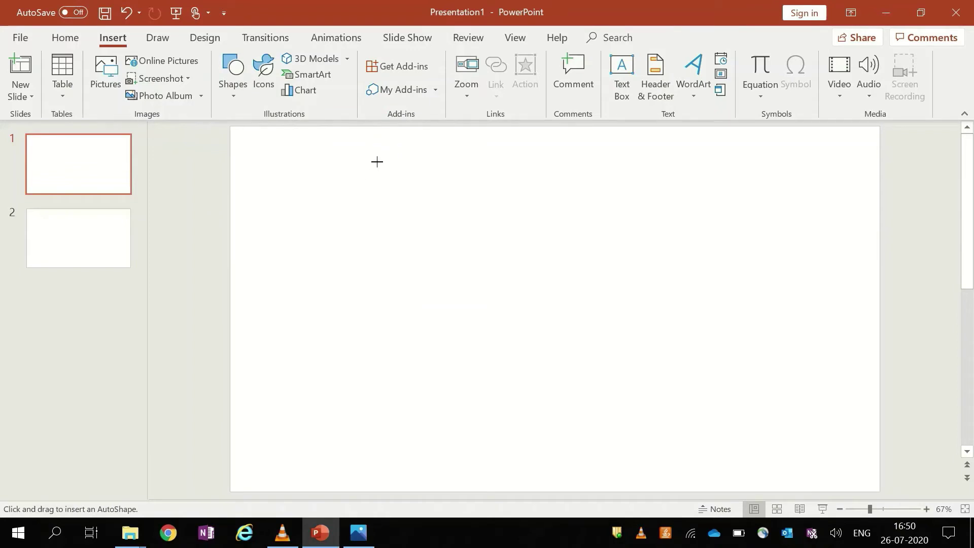
drag(376, 160, 681, 367)
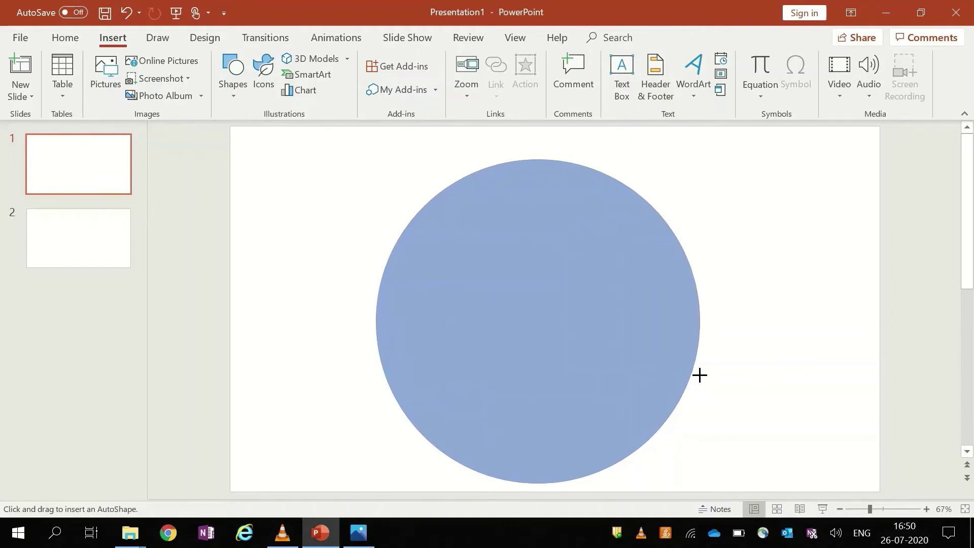
drag(681, 367, 700, 373)
drag(579, 333, 578, 317)
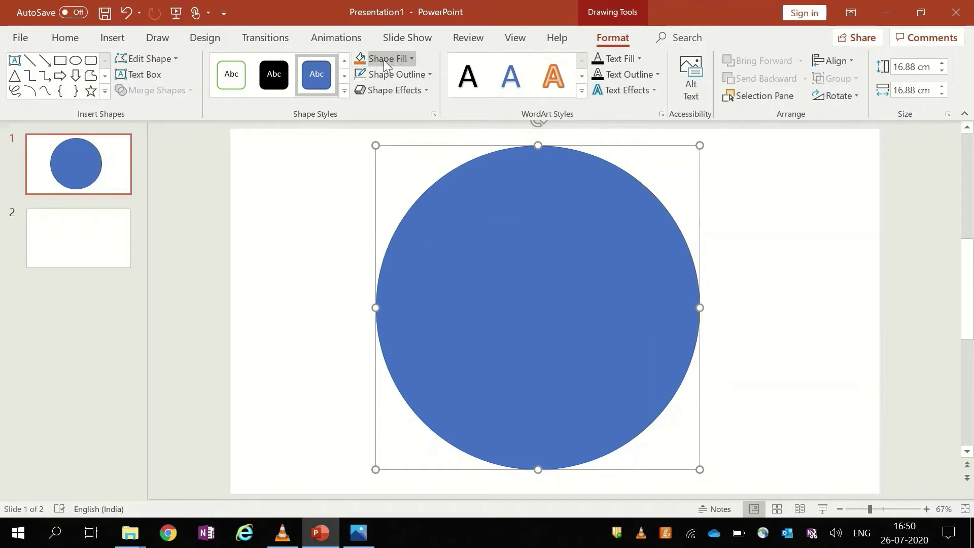
Set the circle's Shape Fill to the picture SquareImage.jpg from a file
click(411, 59)
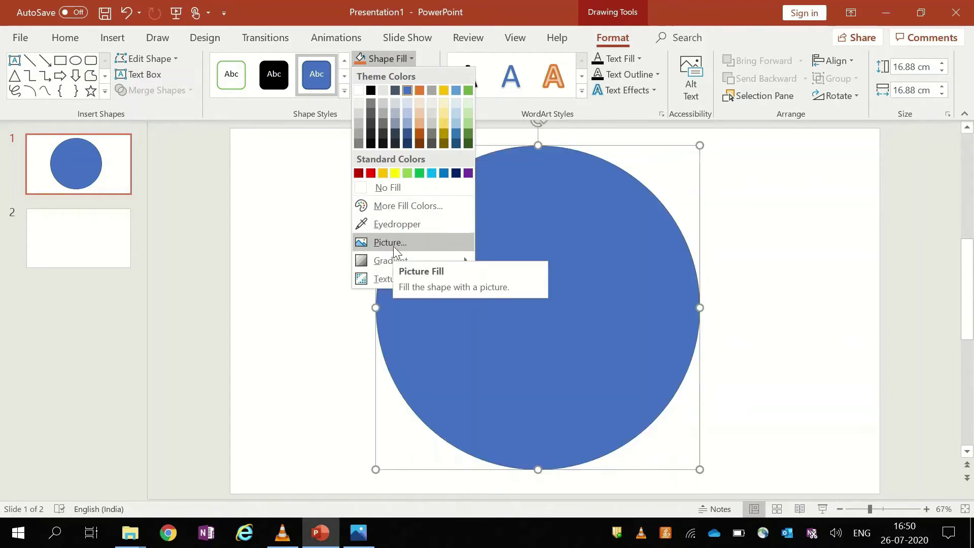
click(390, 242)
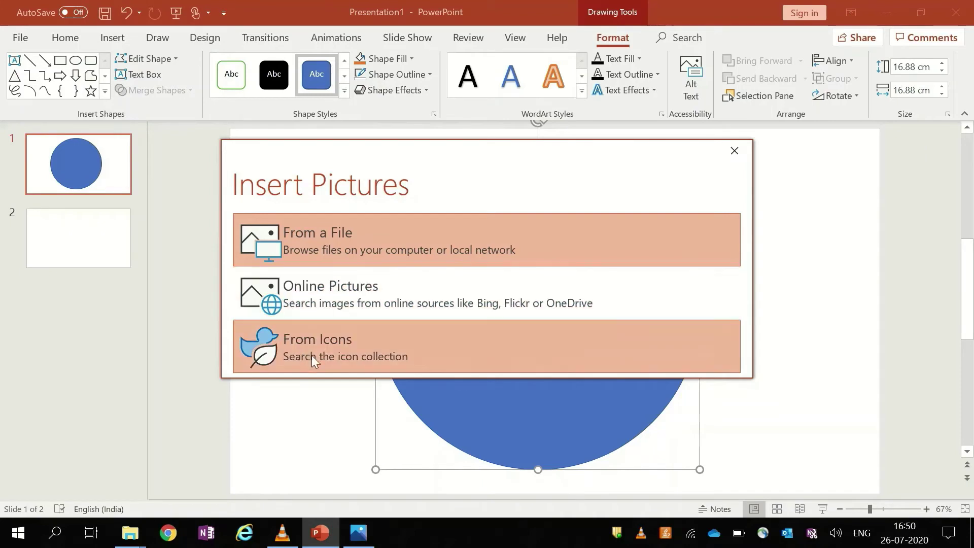
click(399, 237)
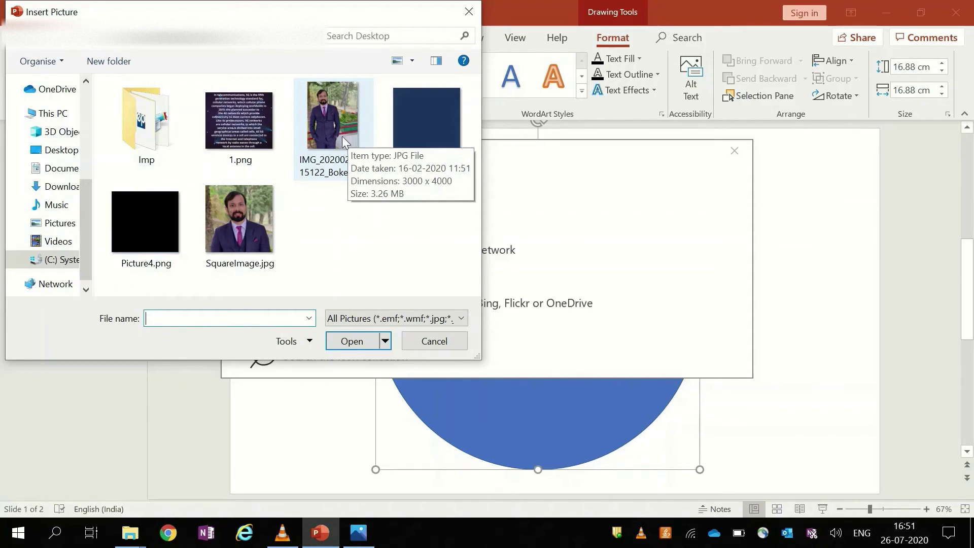
click(234, 226)
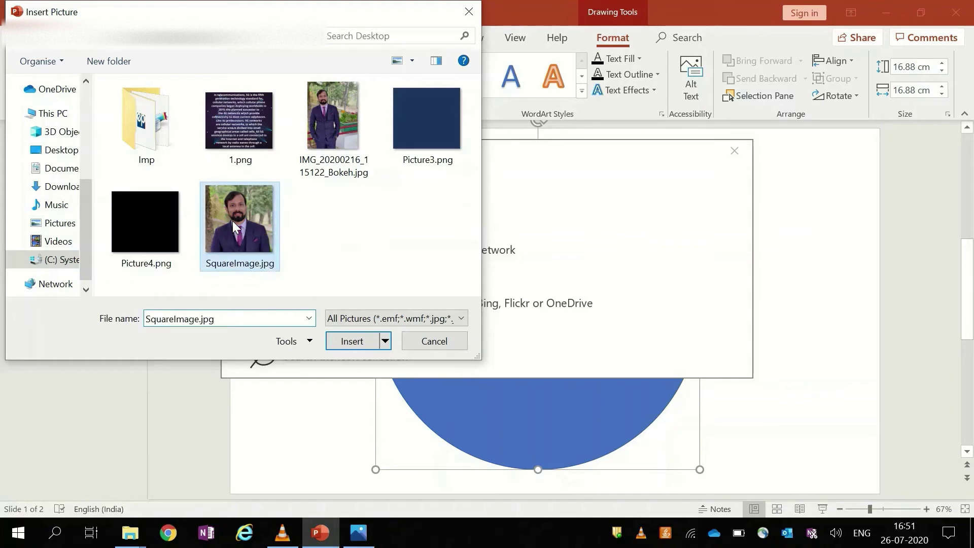
click(353, 342)
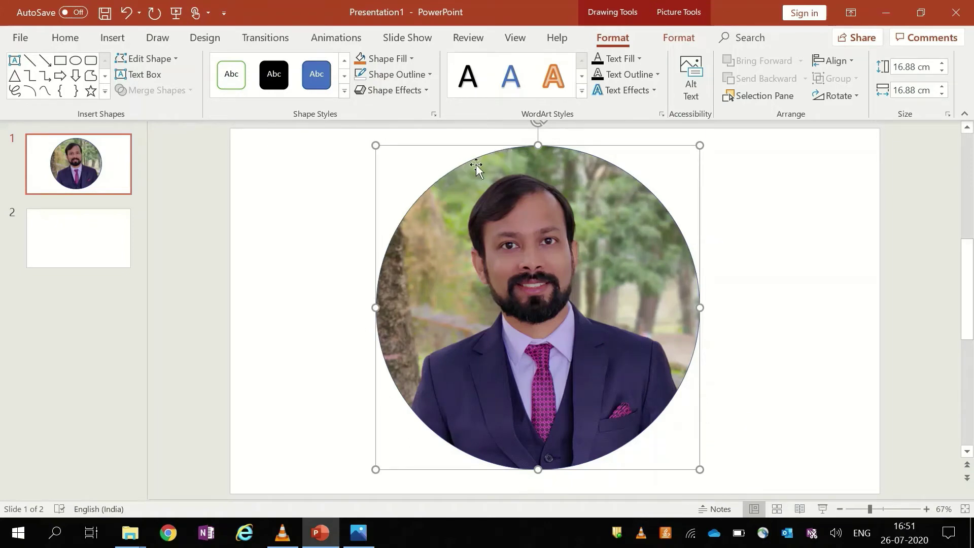
Set the circle's Shape Outline to No Outline and deselect it
click(429, 75)
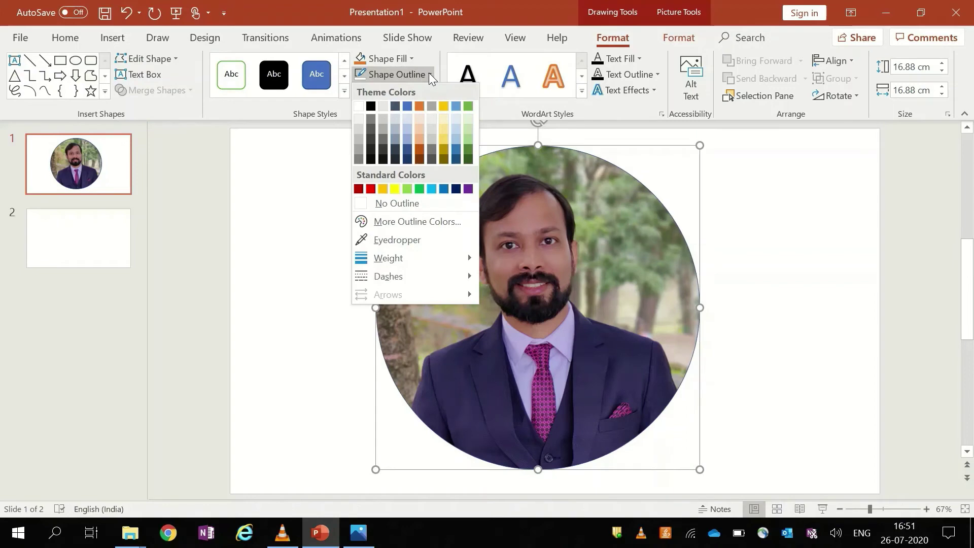
click(417, 205)
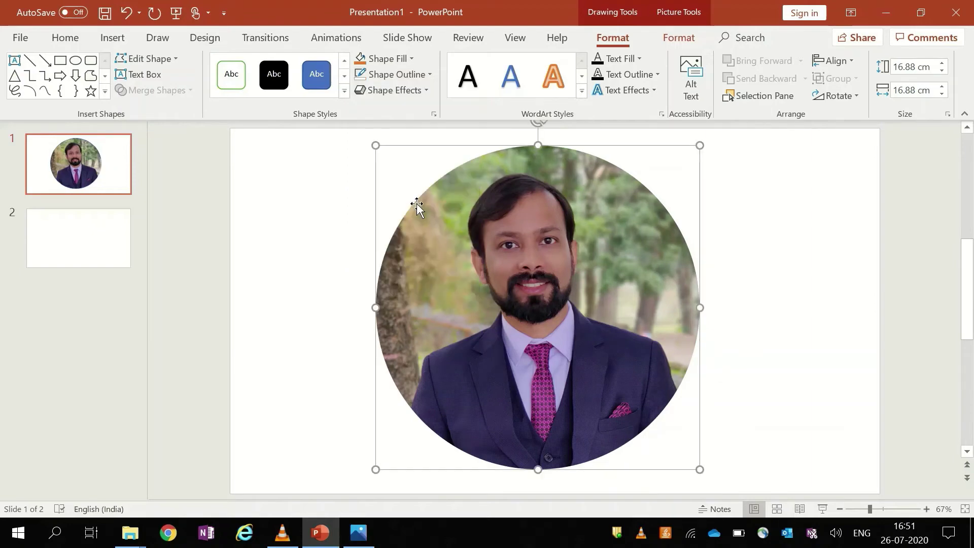
click(297, 220)
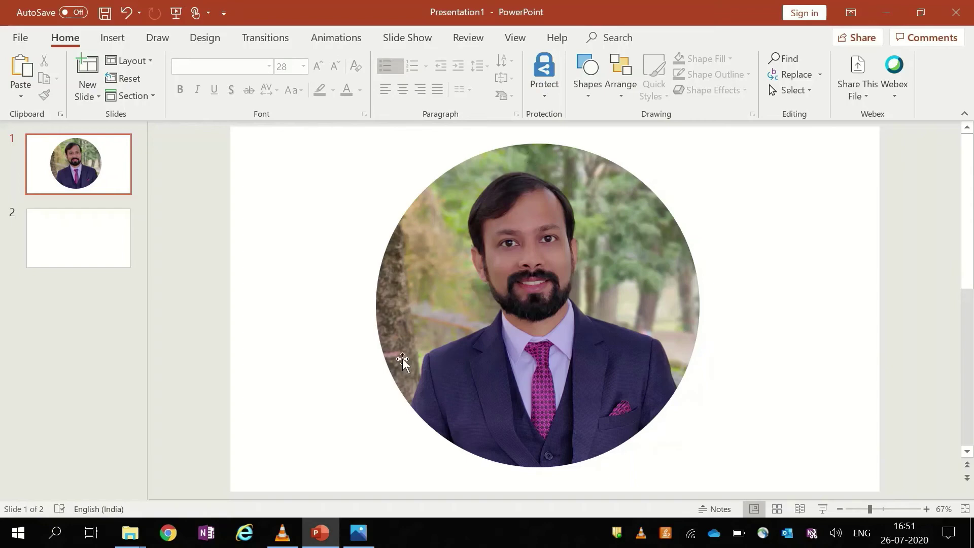
Save the round portrait as a picture named CircularImage.png
click(618, 319)
right_click(618, 318)
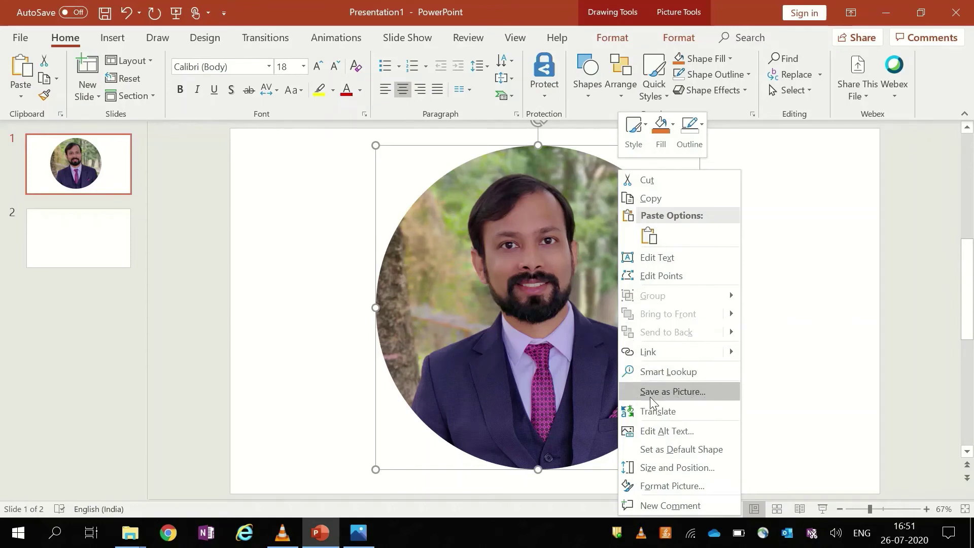
click(693, 391)
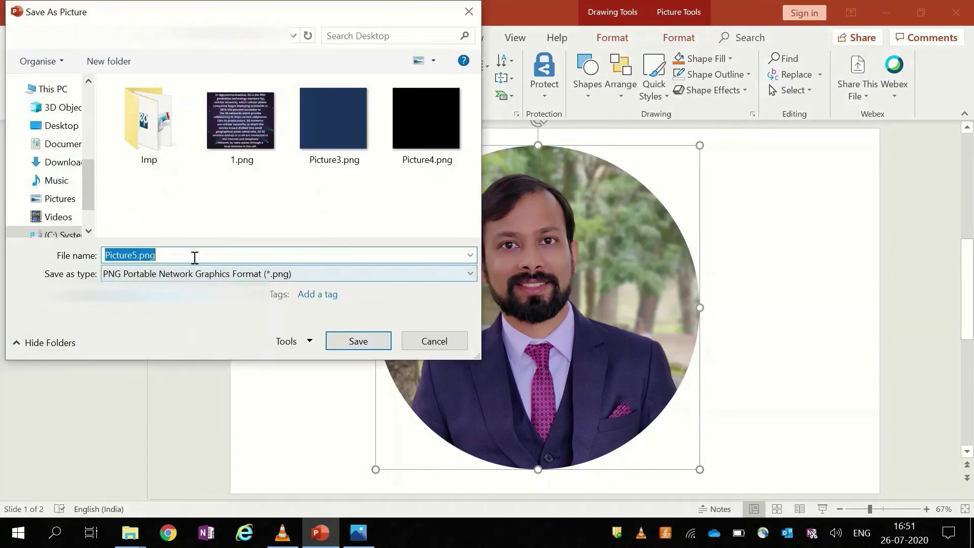
click(173, 255)
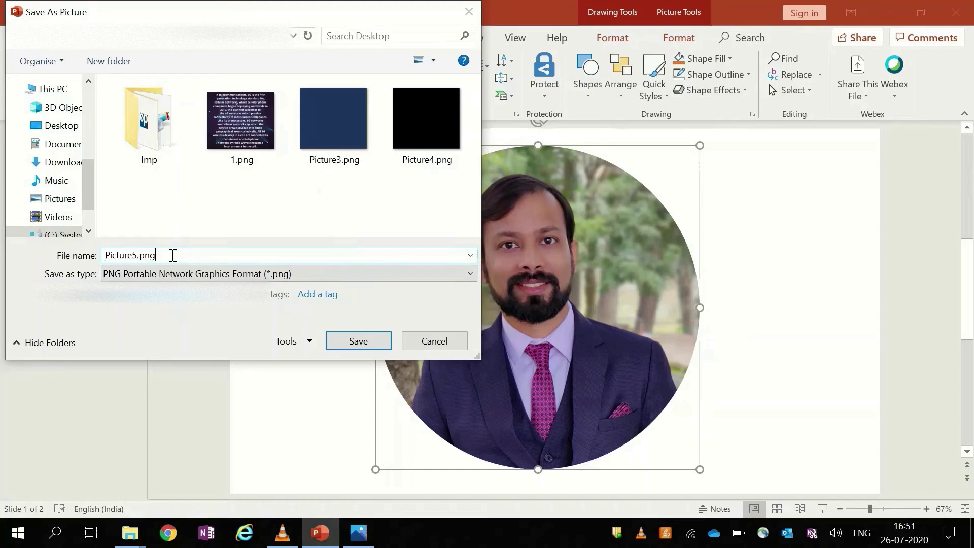
key(shift+Right)
key(shift+Right)
key(shift+Right)
key(shift+Right)
key(shift+Right)
key(shift+Right)
key(shift+Right)
text(C)
text(ircula)
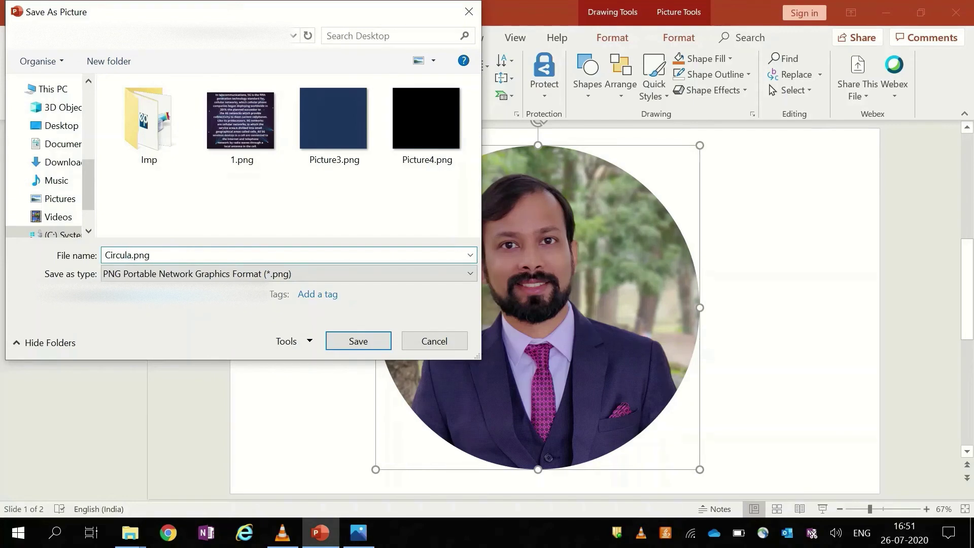
text(rIm)
text(age)
click(353, 345)
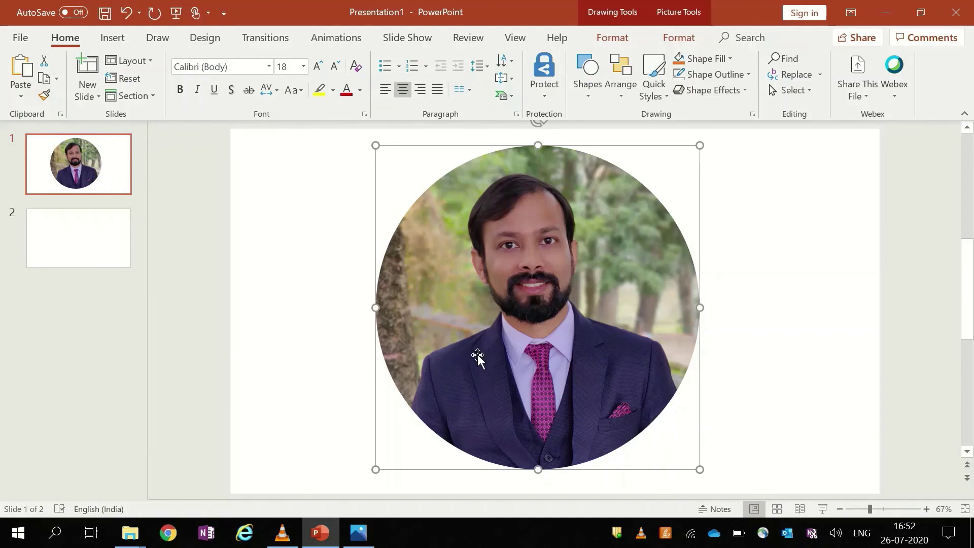
Show the desktop and open CircularImage.png with Photos
key(super+d)
click(402, 267)
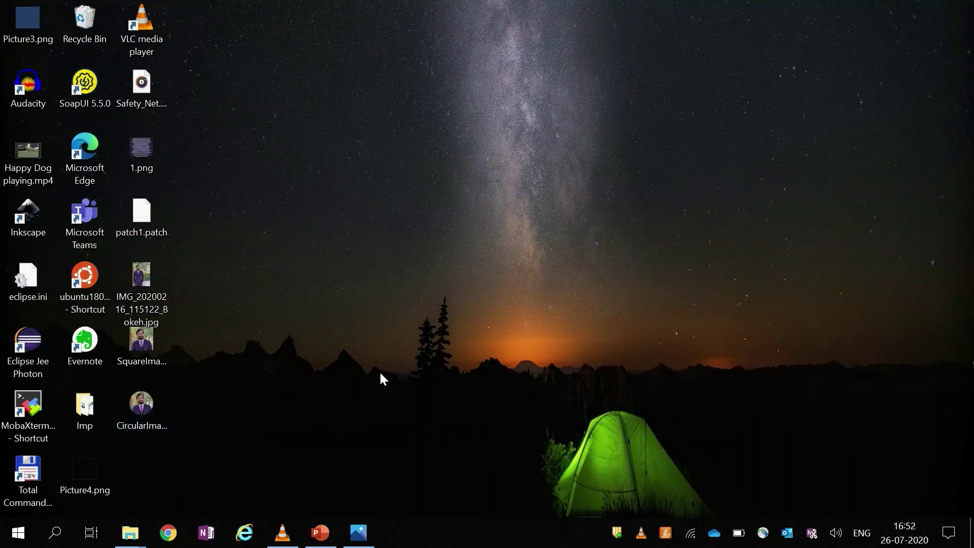
click(135, 410)
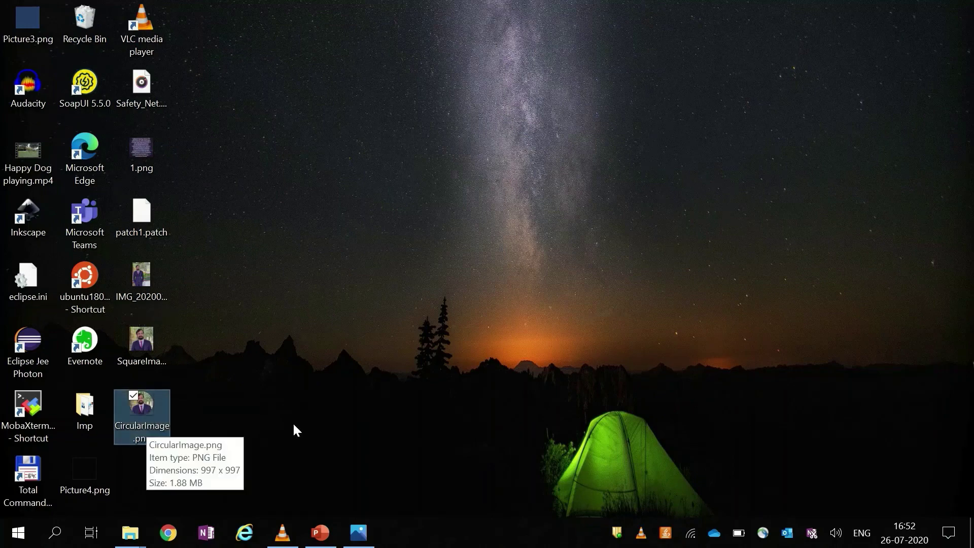
click(355, 419)
right_click(154, 413)
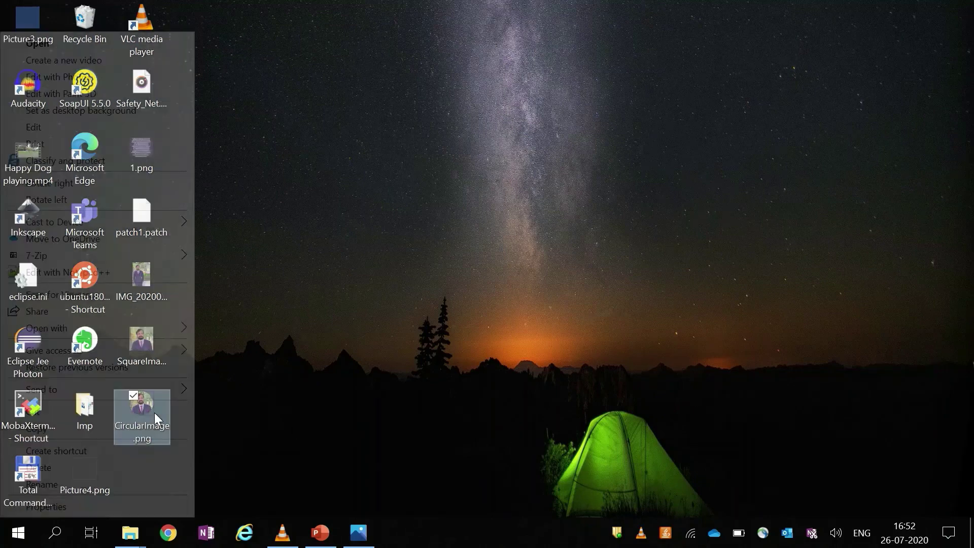
mouse_move(47, 328)
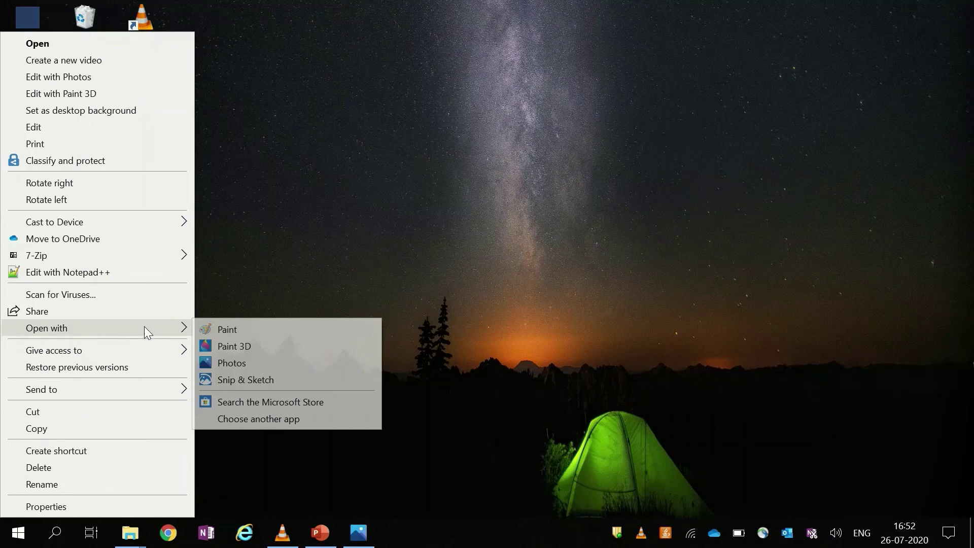
click(269, 364)
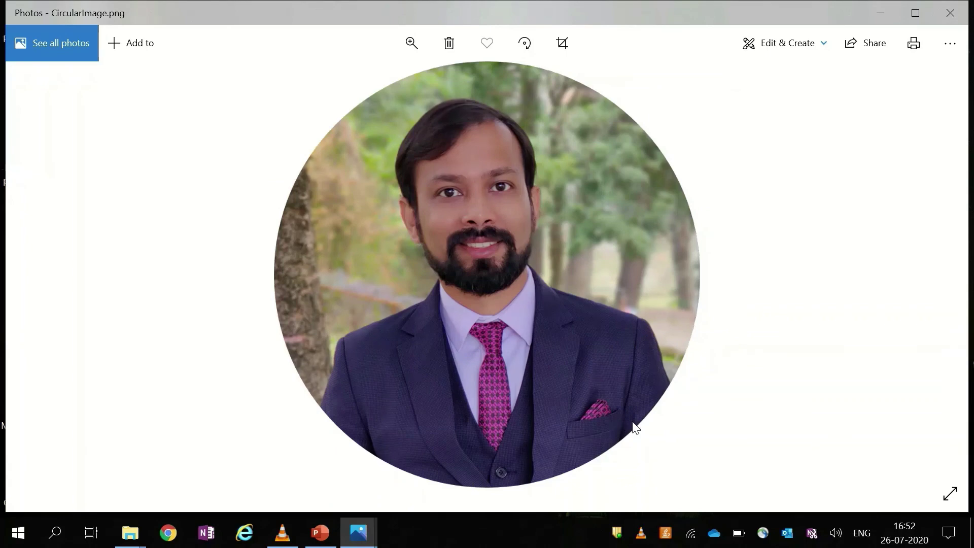
Close the Photos preview of CircularImage.png, returning to the desktop
click(966, 18)
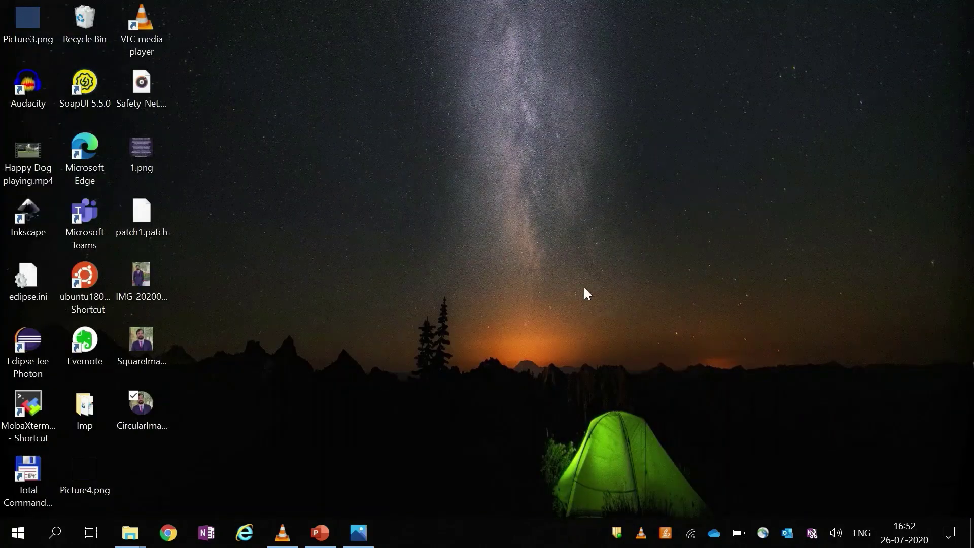